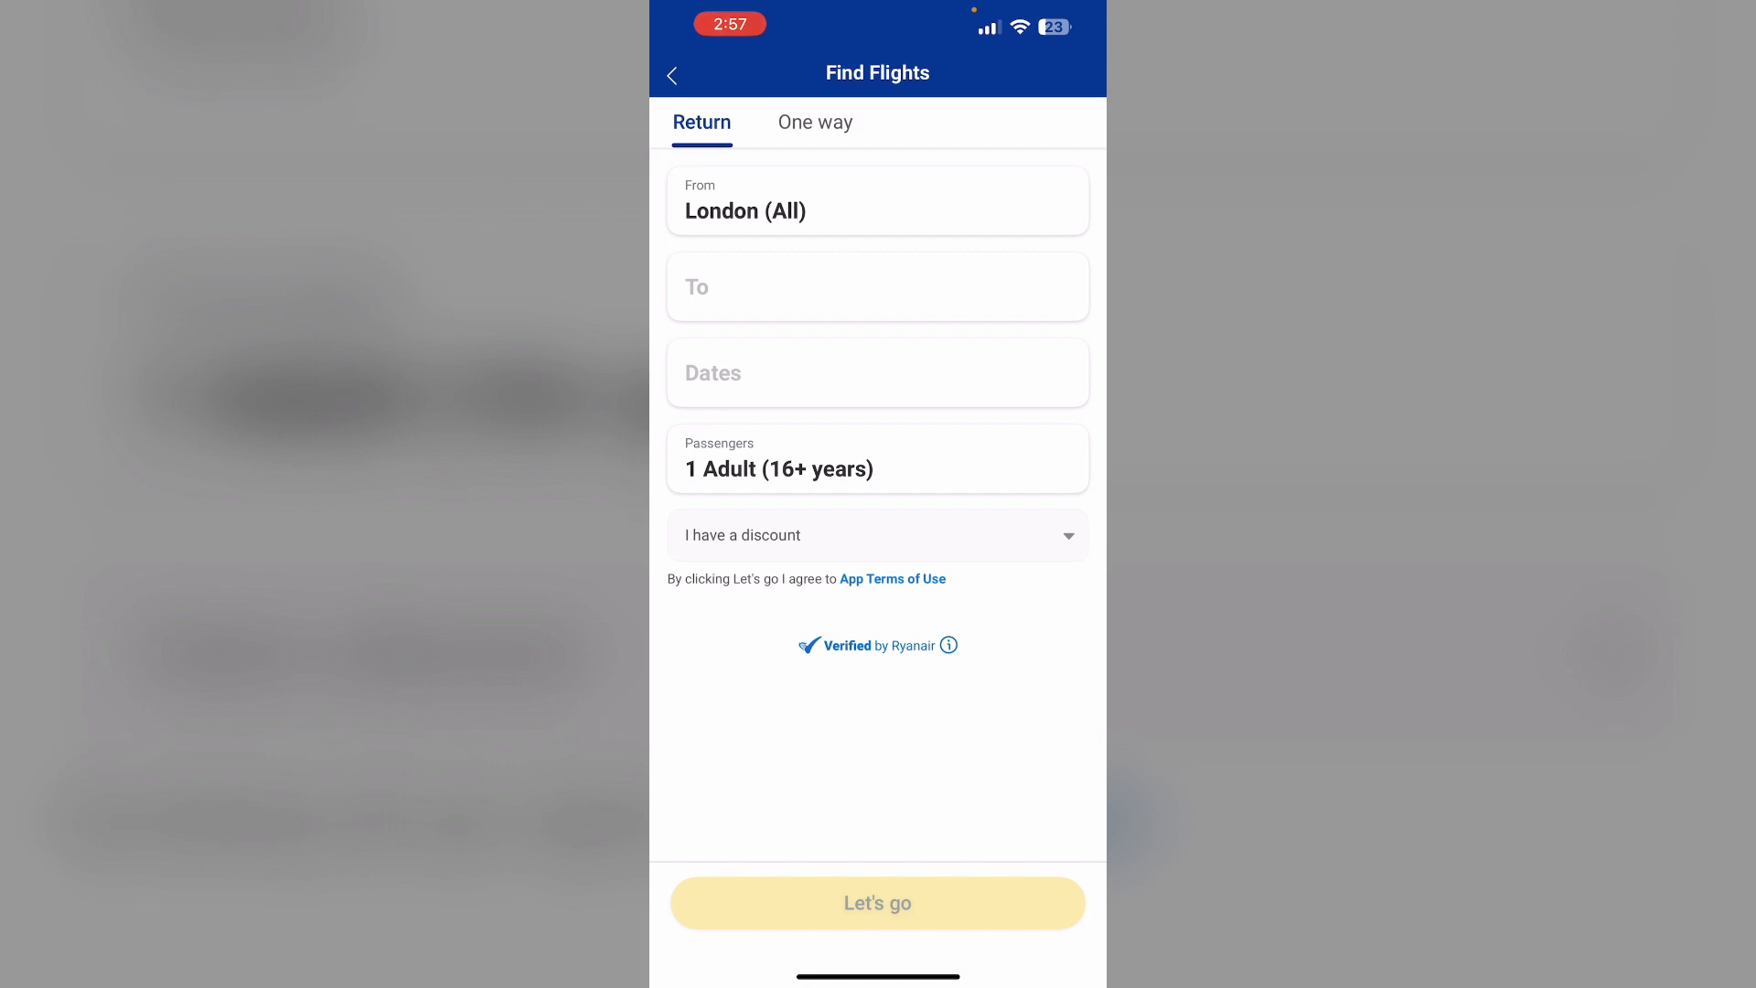
Set Aalborg as the departure airport and dismiss the destination picker unchanged
click(877, 204)
click(769, 337)
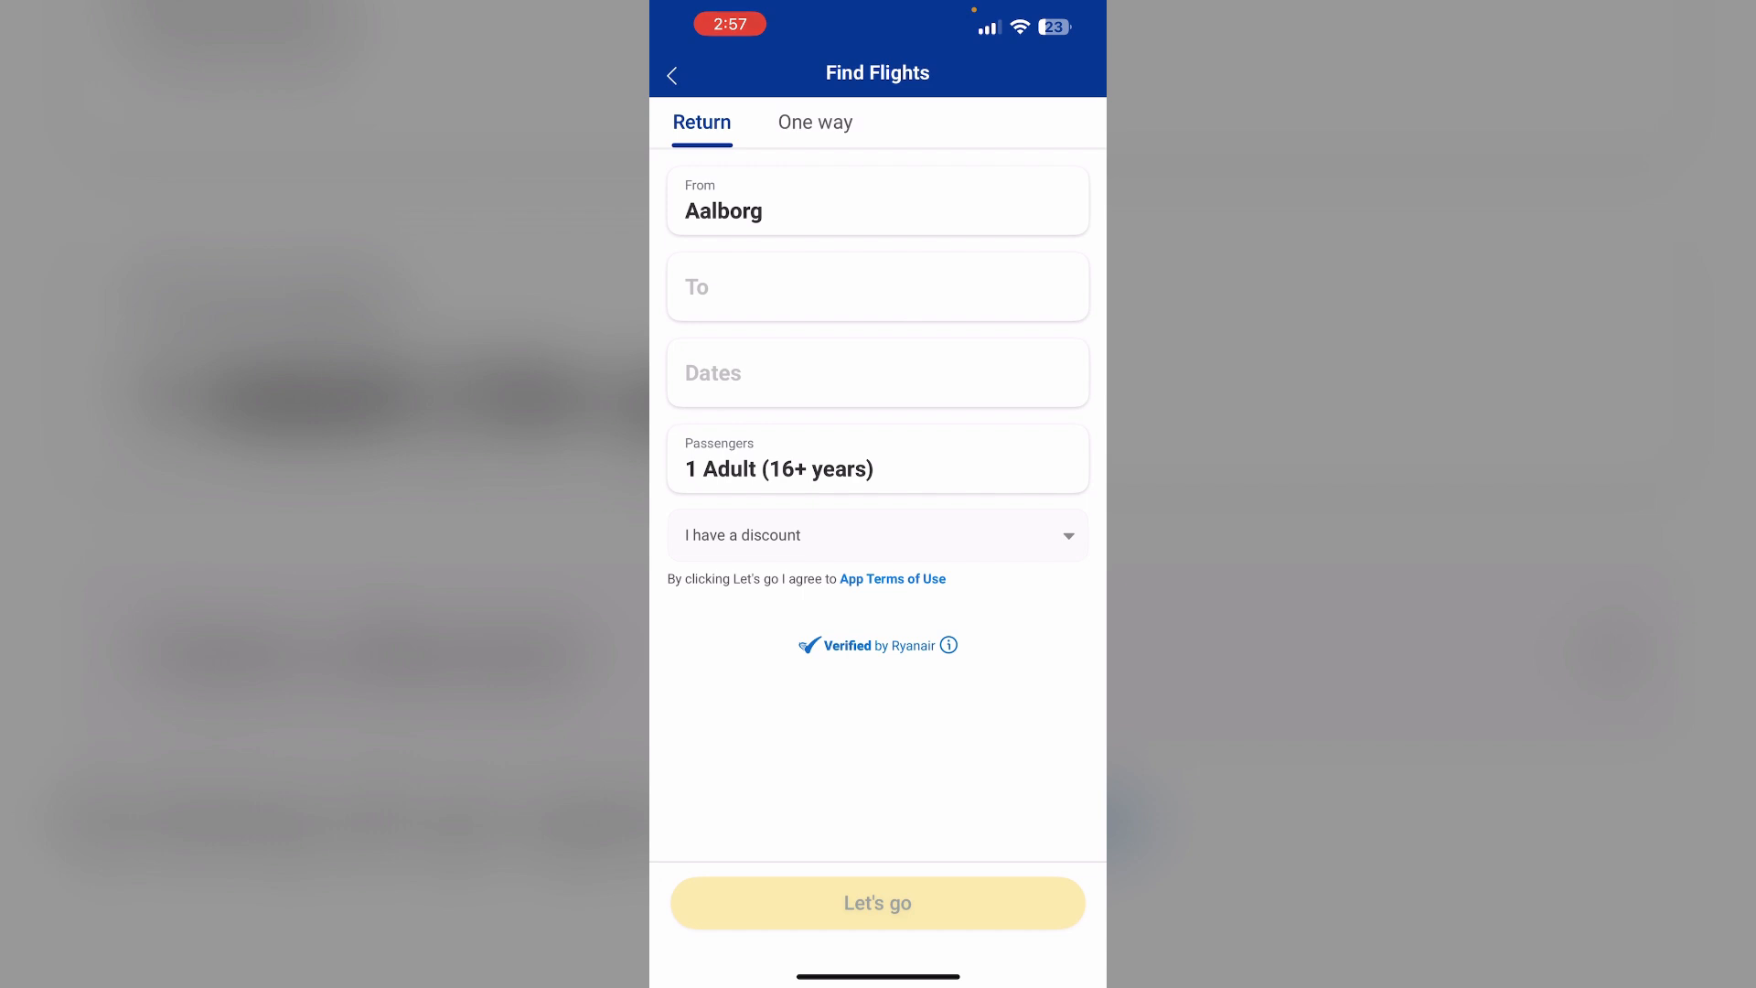
click(877, 288)
click(674, 73)
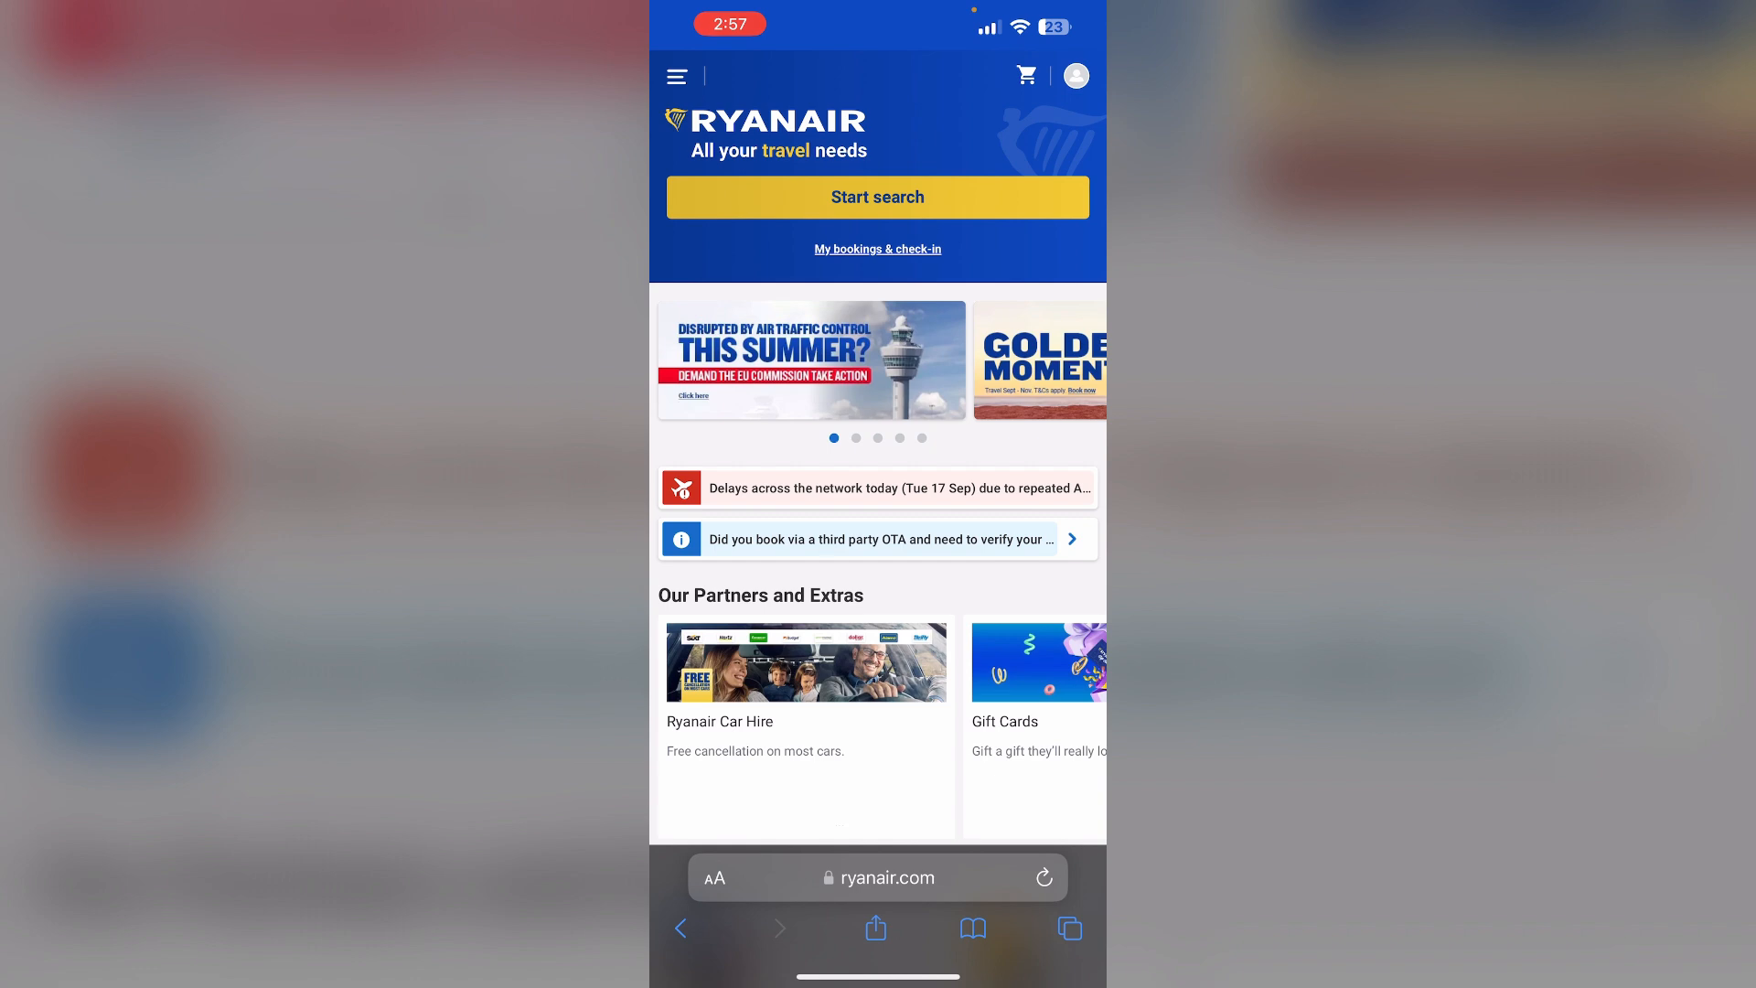
Bring up the ryanair.com main menu in Safari
click(676, 75)
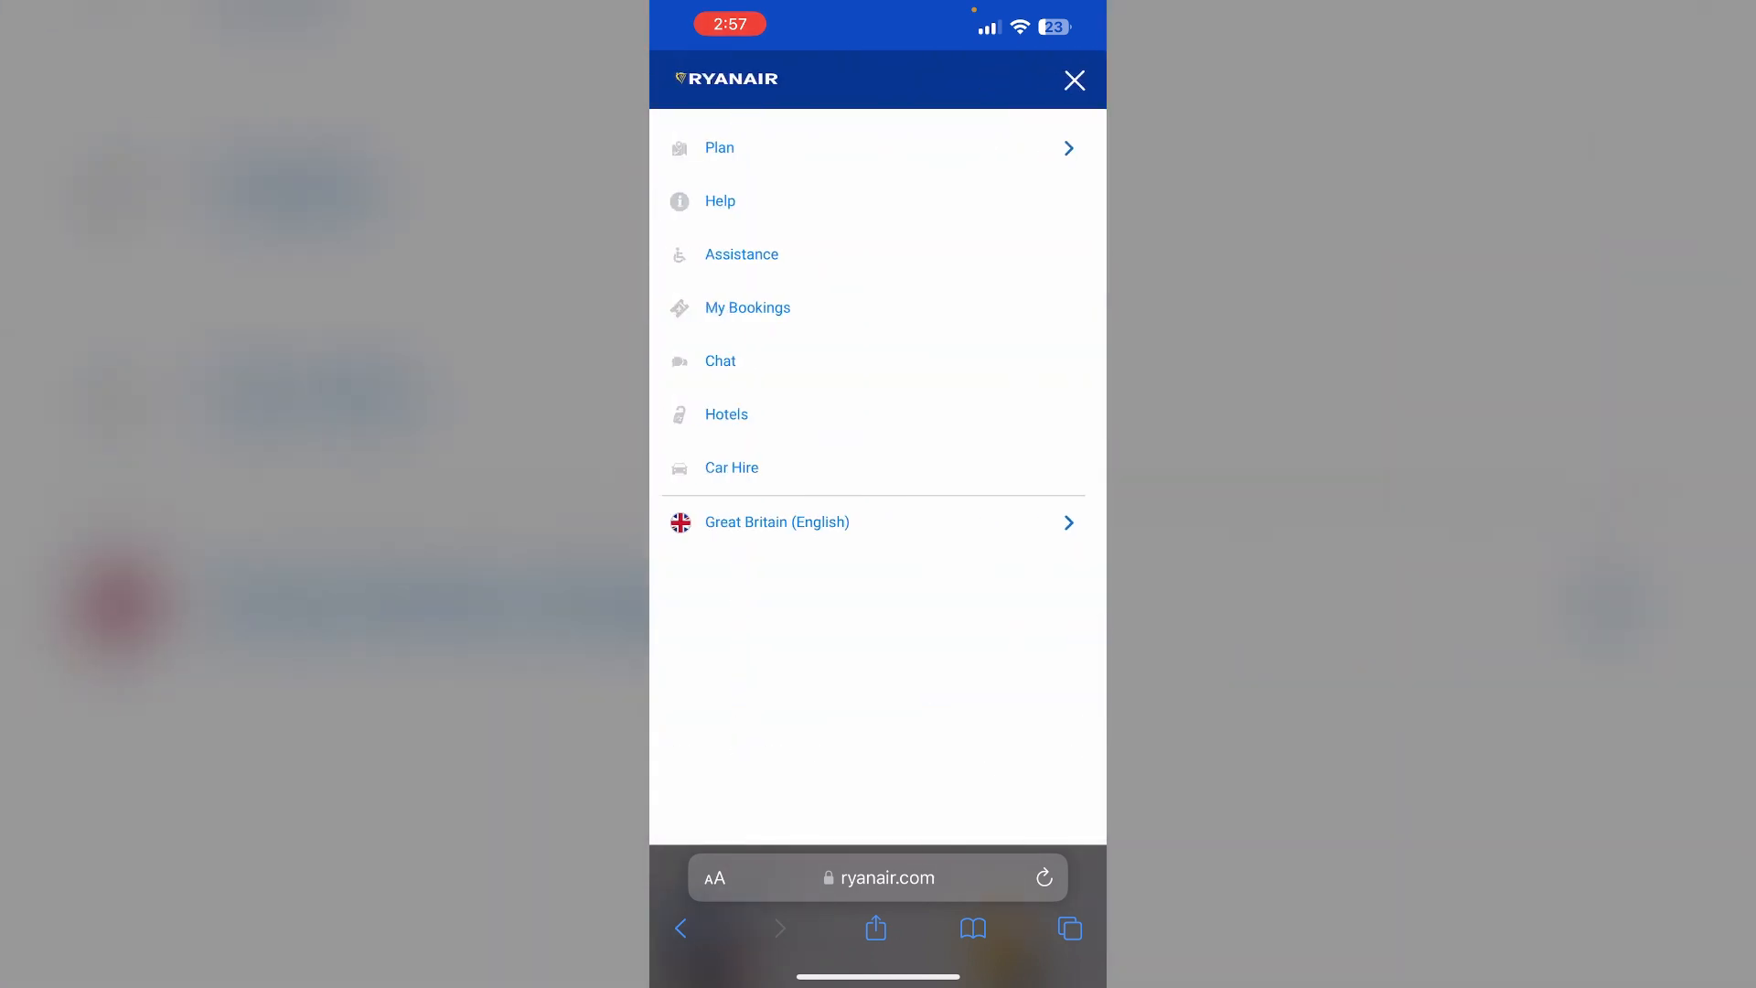
From the Markets list, switch the site from Great Britain (English) to Bulgaria (Bulgarian)
click(873, 521)
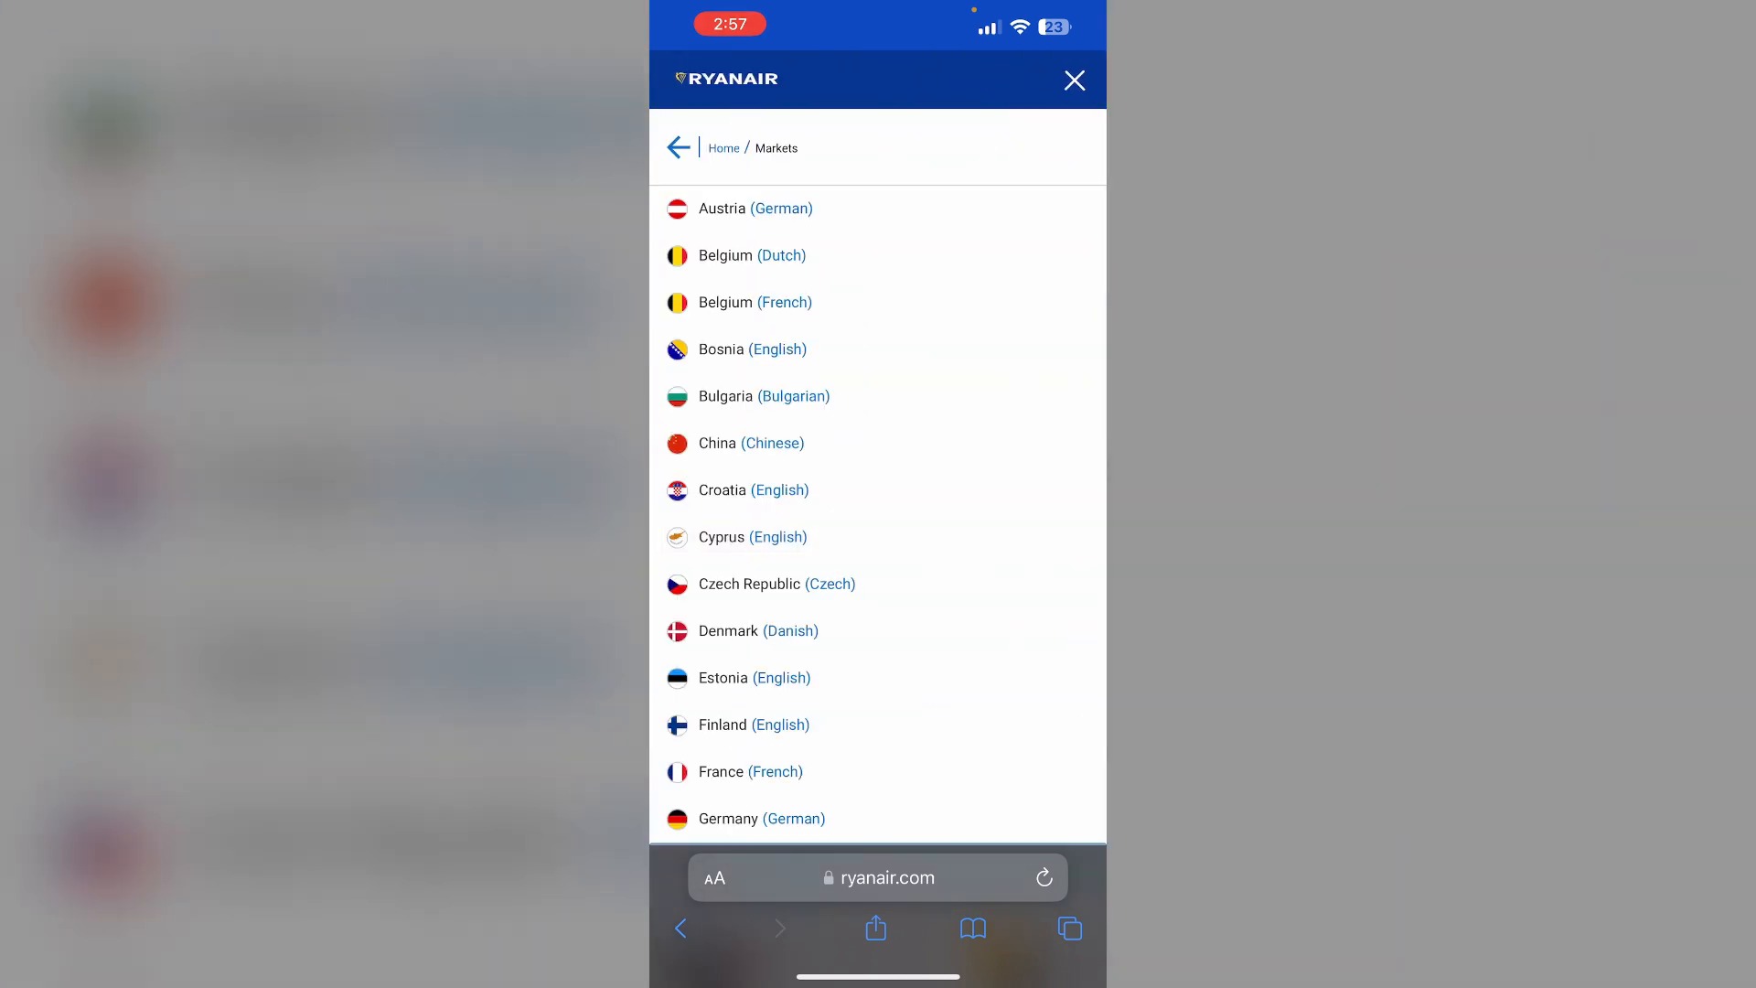
scroll(878, 549, down, 10)
scroll(878, 549, down, 3)
scroll(878, 550, up, 8)
scroll(878, 480, down, 6)
scroll(878, 480, up, 8)
scroll(878, 480, up, 4)
scroll(878, 480, down, 2)
scroll(878, 481, down, 6)
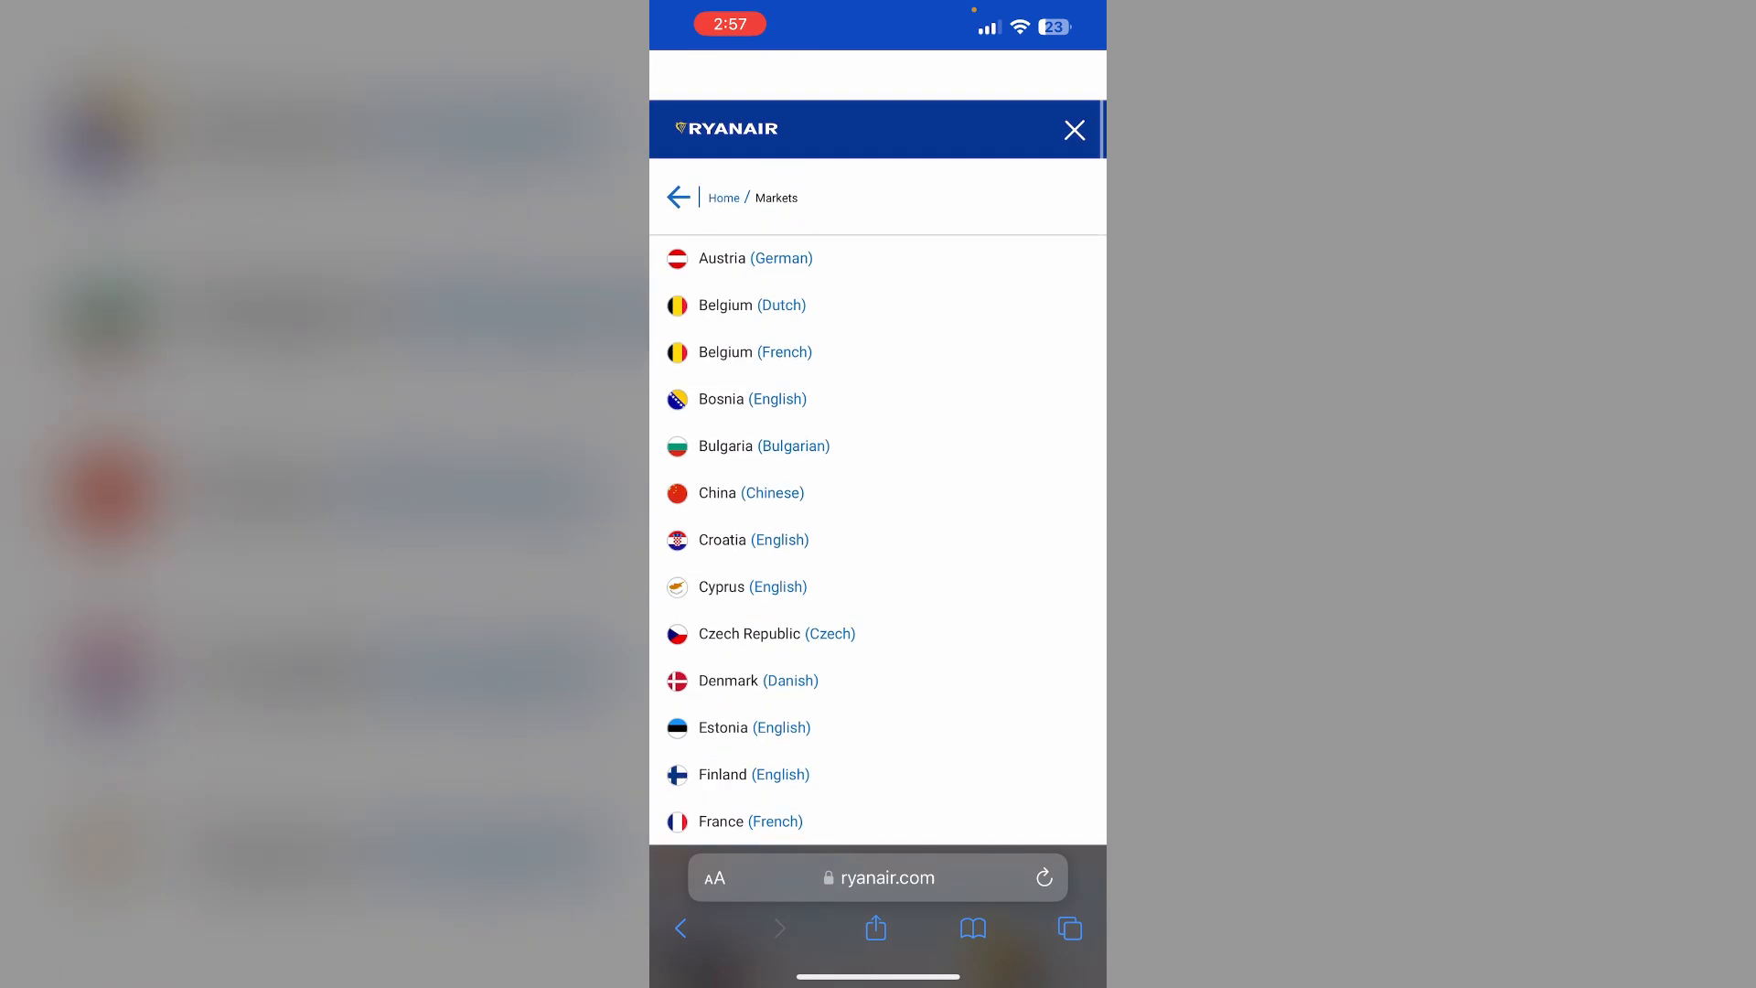
scroll(878, 480, up, 10)
click(1043, 877)
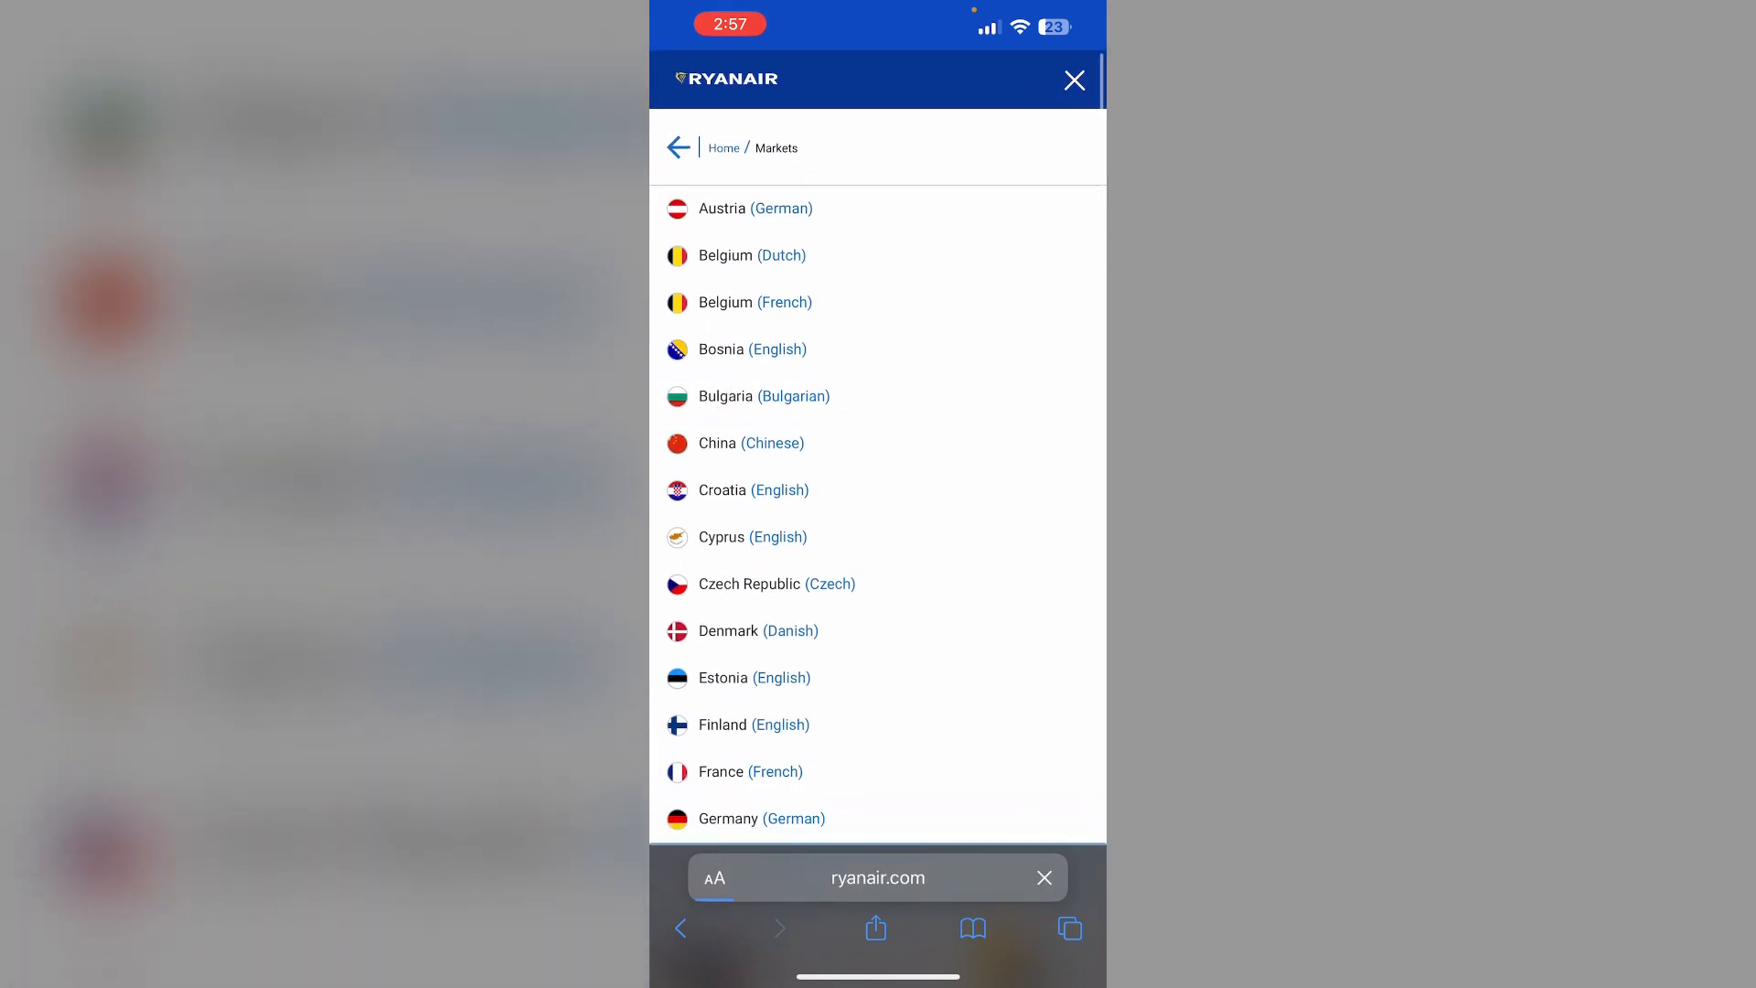